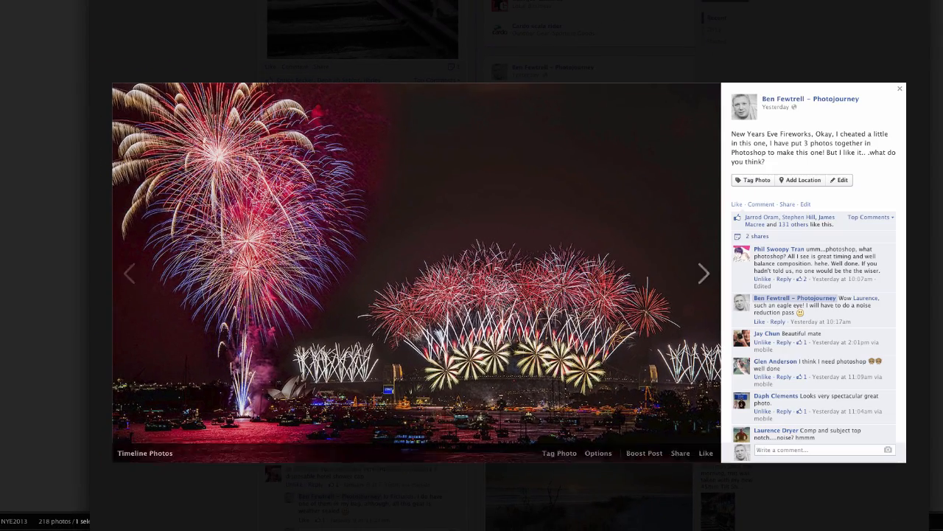
Close the fireworks photo viewer and select photos 113, 122 and 124 together in the Lightroom library grid
left_click(900, 88)
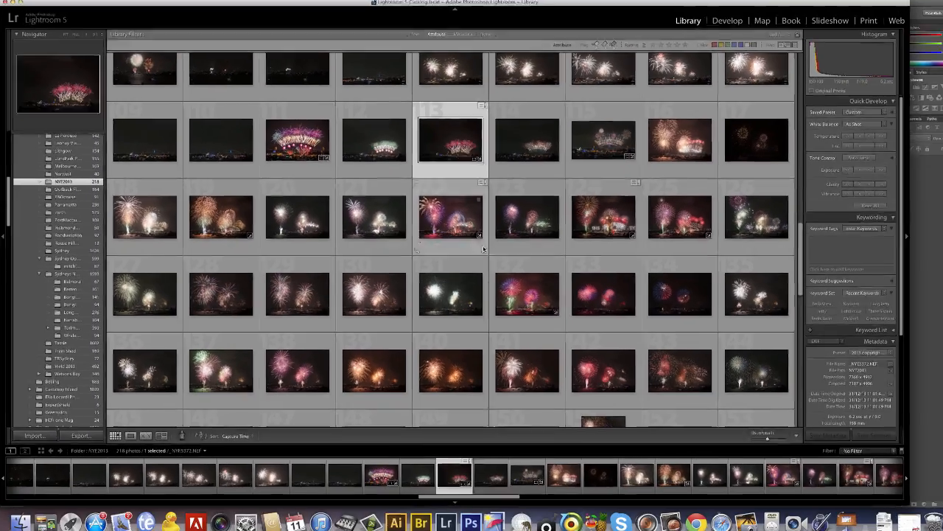
scroll(411, 258, "down", 5)
scroll(413, 244, "up", 5)
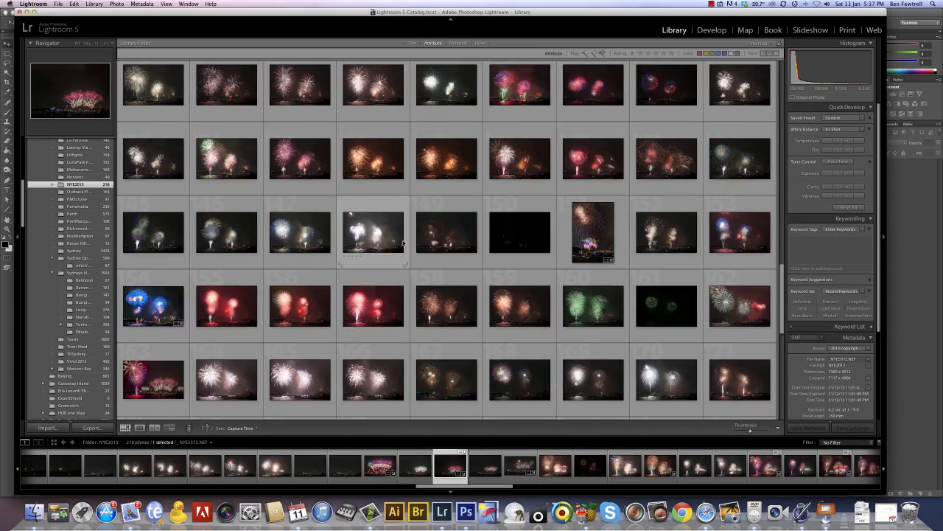
scroll(501, 215, "up", 3)
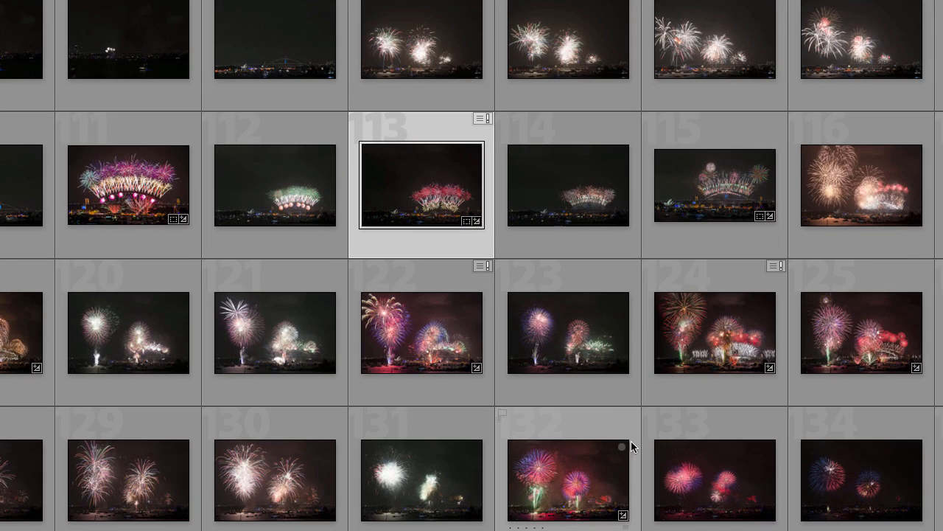
left_click(684, 334, "ctrl")
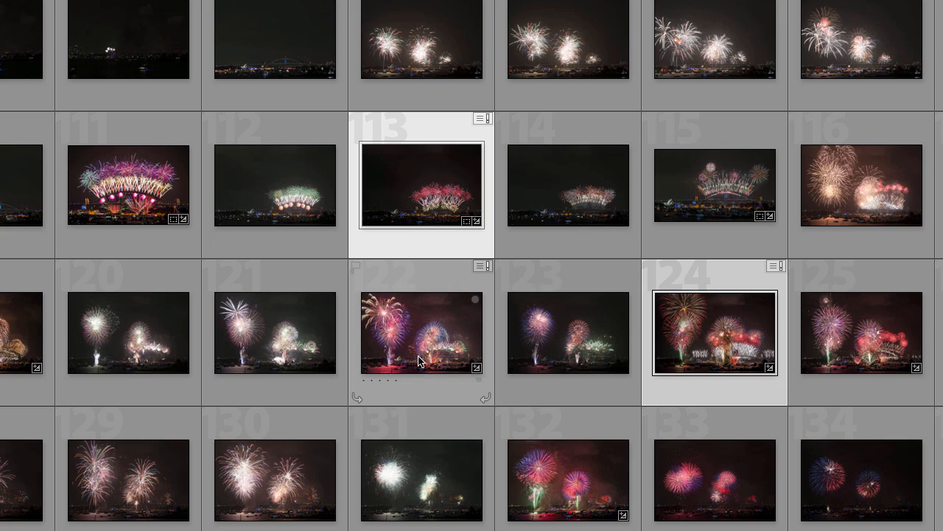
left_click(398, 339, "ctrl")
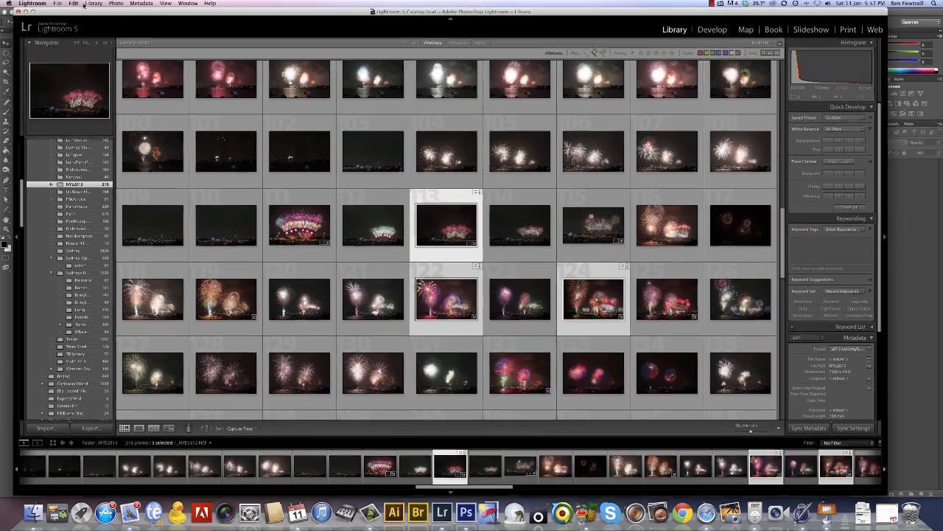
Open the three selected photos as layers in one Photoshop document, choosing to open anyway despite the plug-in version
left_click(116, 3)
mouse_move(125, 56)
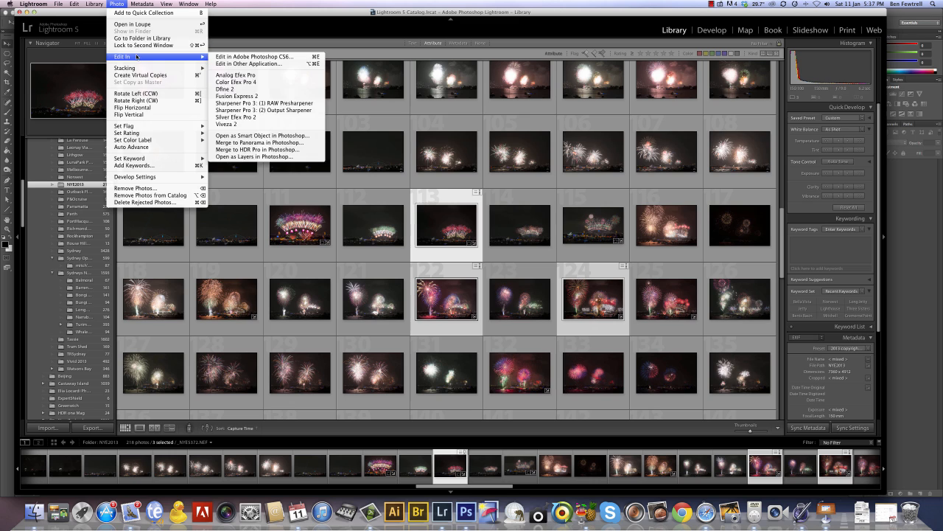
left_click(262, 158)
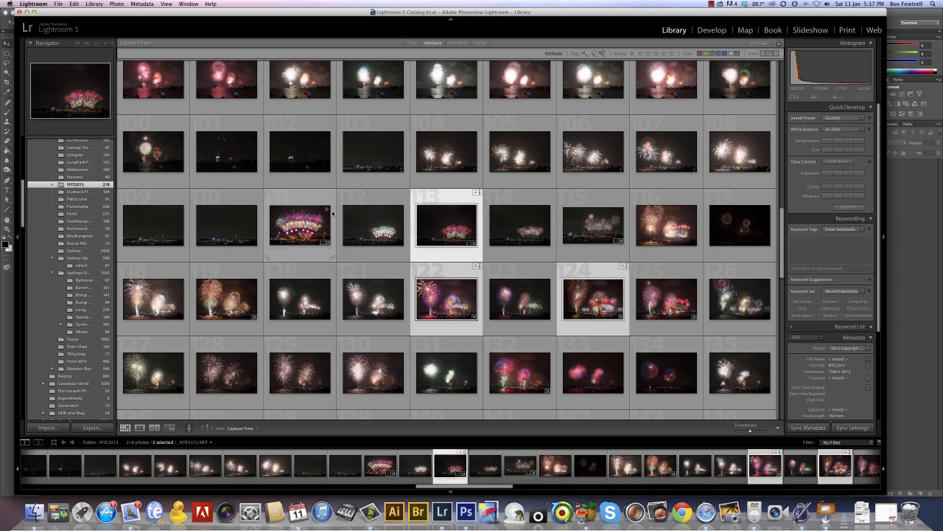
key("super+e")
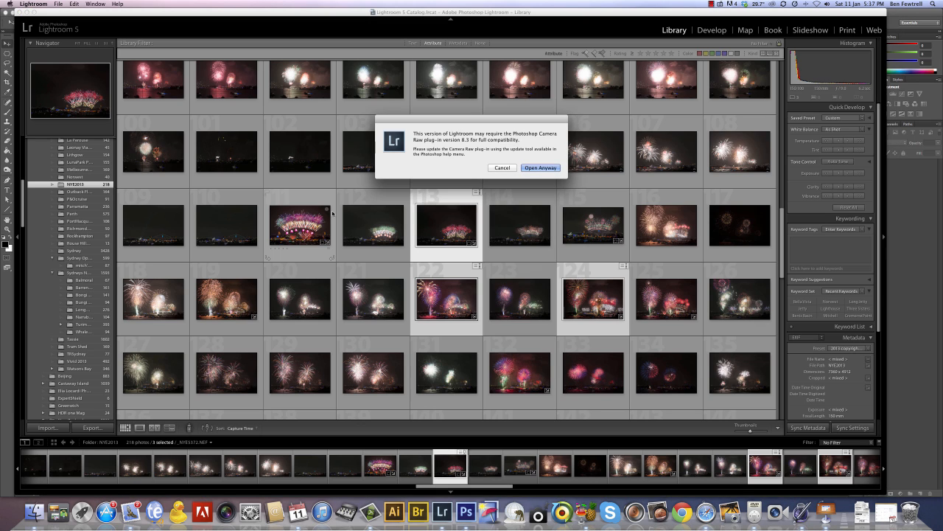
key("Return")
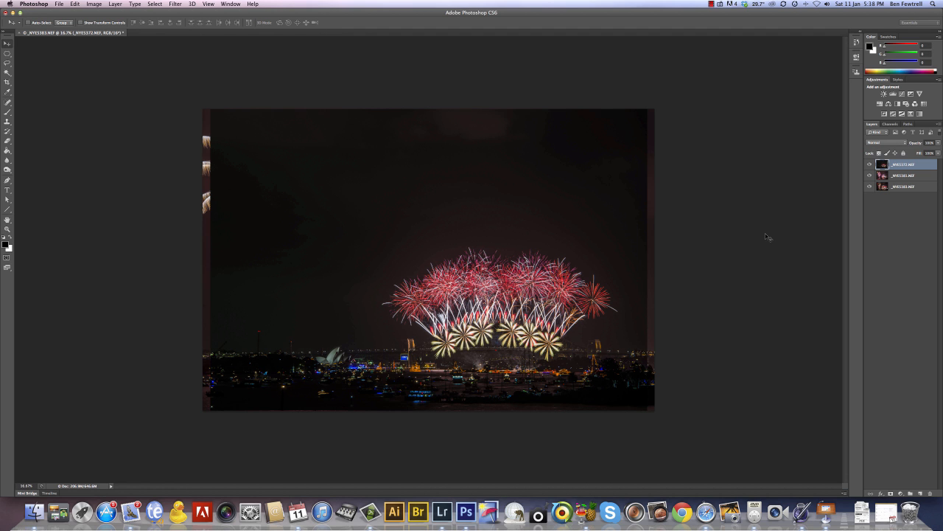
Toggle the visibility of the top and middle layers to examine each fireworks photo in the stack
left_click(871, 164)
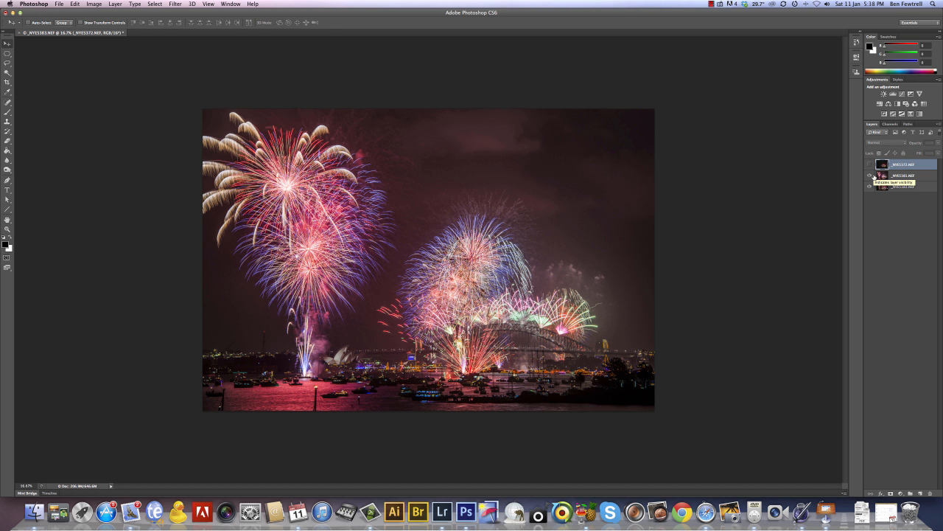
left_click(871, 175)
left_click(870, 175)
left_click(871, 165)
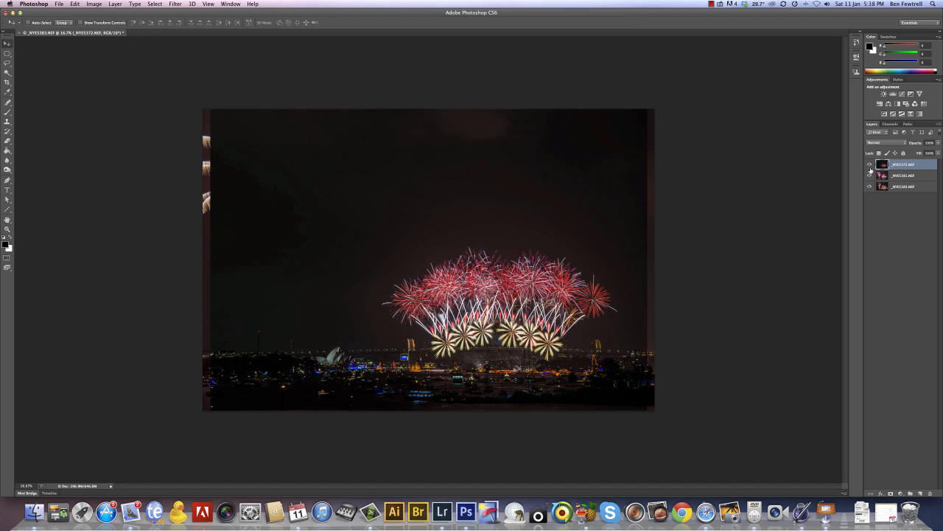
Hide the top layer and darken the middle layer's sky with Levels, setting the black input level to 24
left_click(870, 166)
left_click(103, 4)
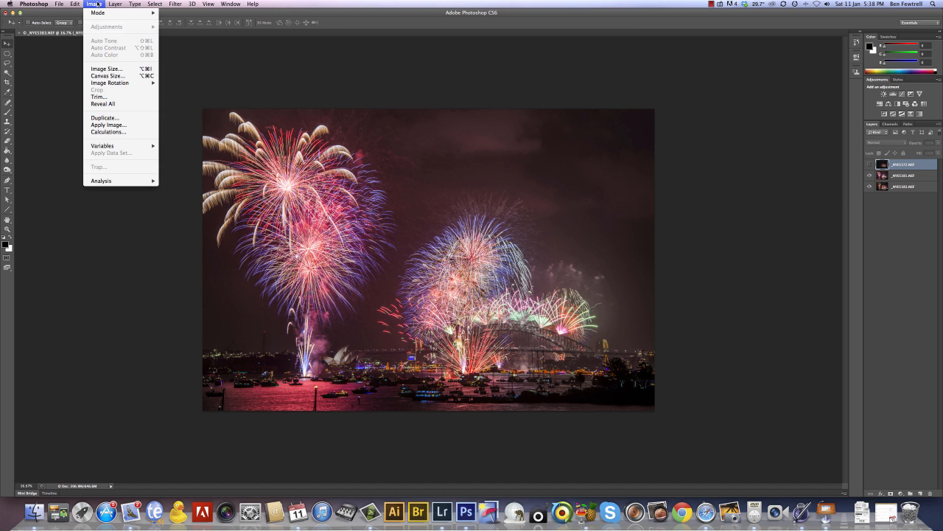
mouse_move(115, 4)
left_click(900, 176)
left_click(899, 177)
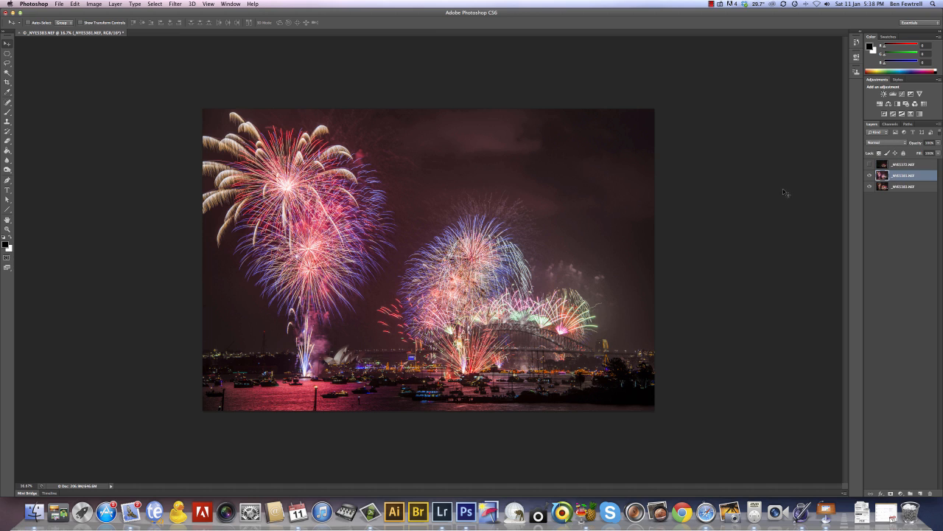
left_click(94, 4)
mouse_move(110, 30)
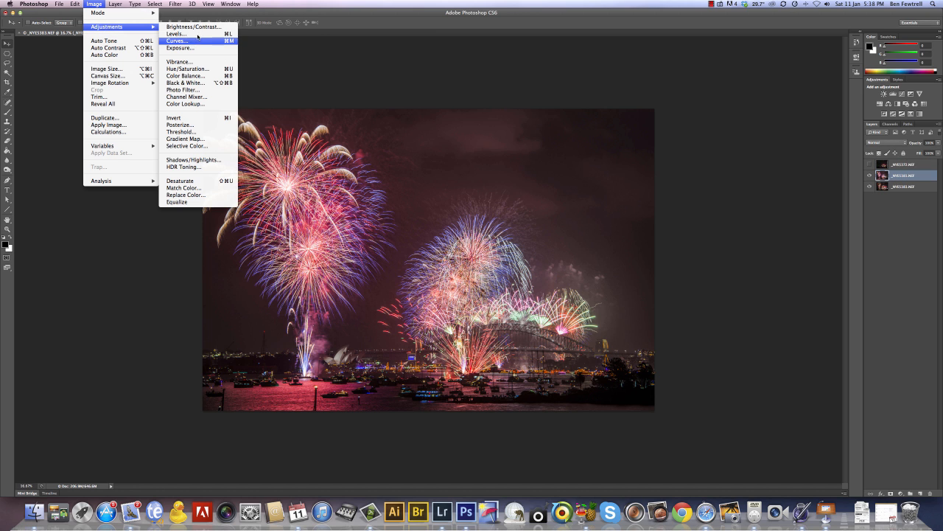
left_click(197, 35)
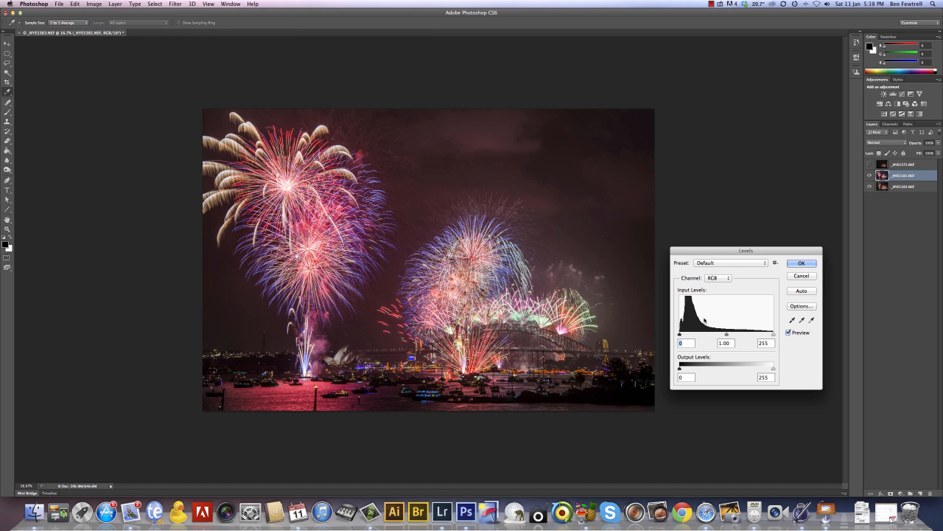
left_click_drag(678, 336, 688, 335)
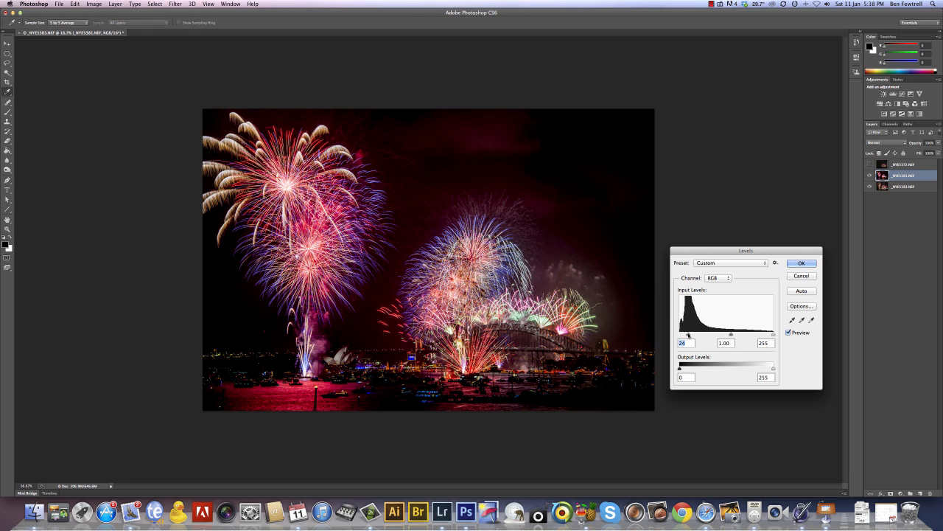
left_click(801, 263)
key("v")
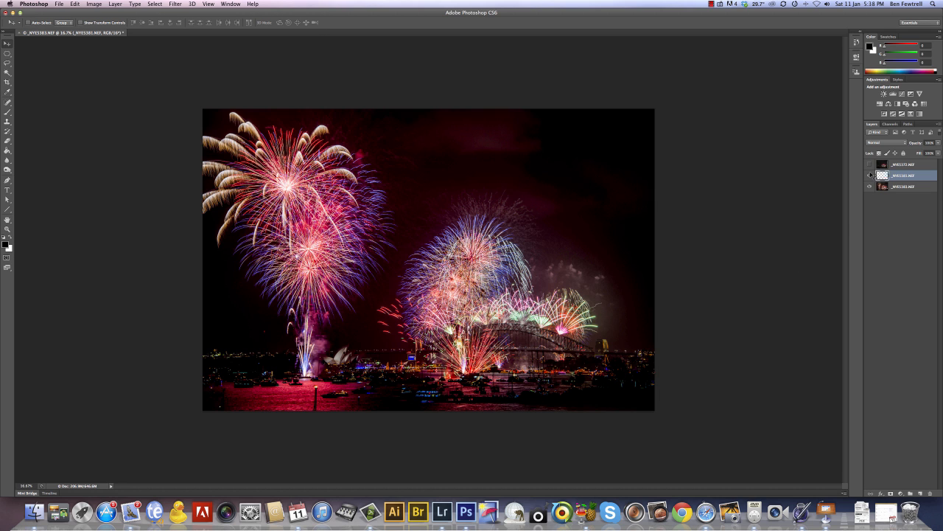
Hide the upper two layers and apply Levels to the bottom layer with input black 17 and input white 229
left_click(870, 164)
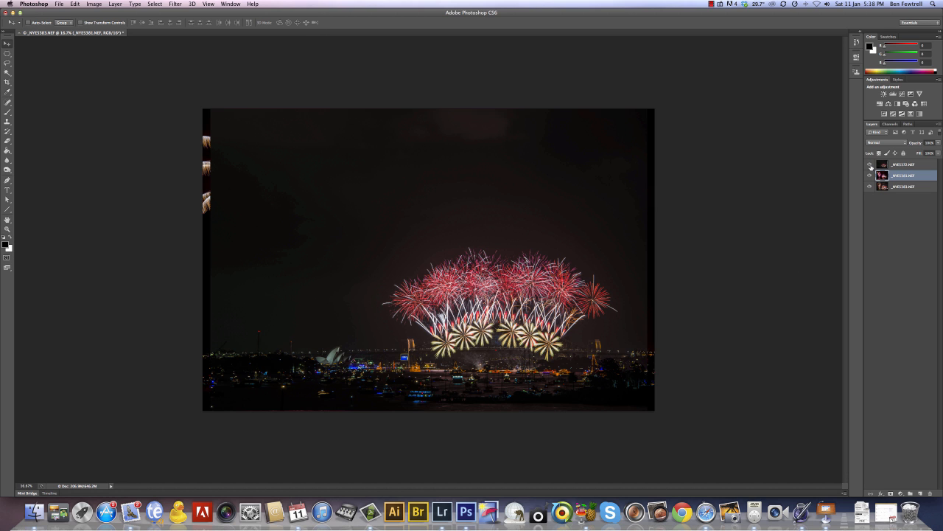
left_click(871, 166)
left_click(870, 175)
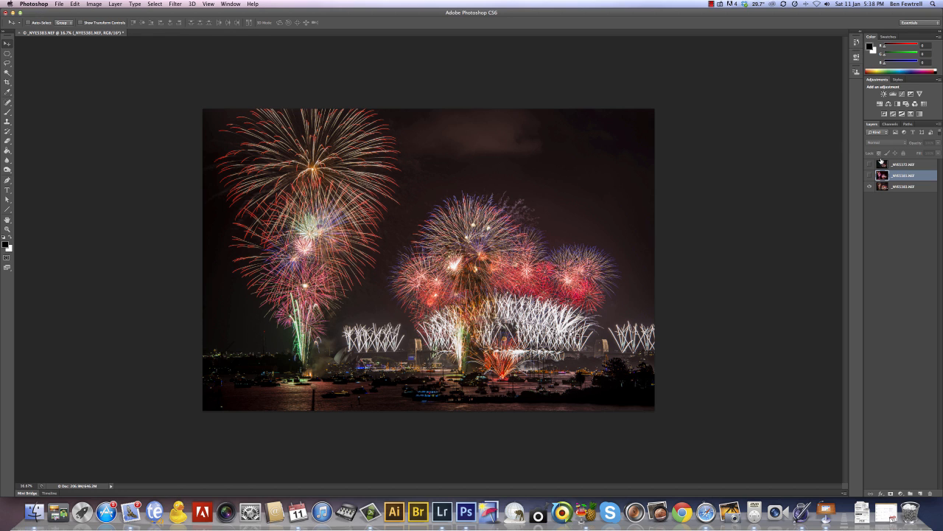
left_click(902, 186)
left_click(95, 4)
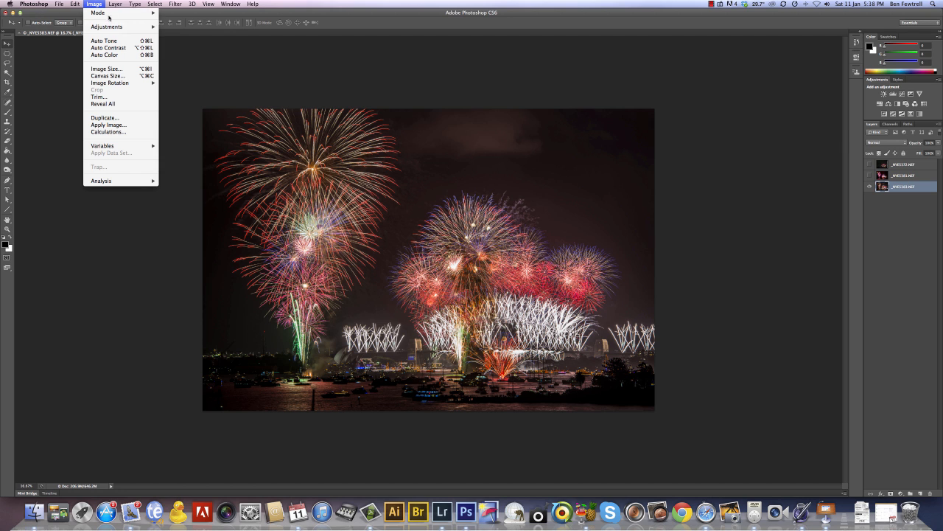
mouse_move(113, 27)
left_click(190, 35)
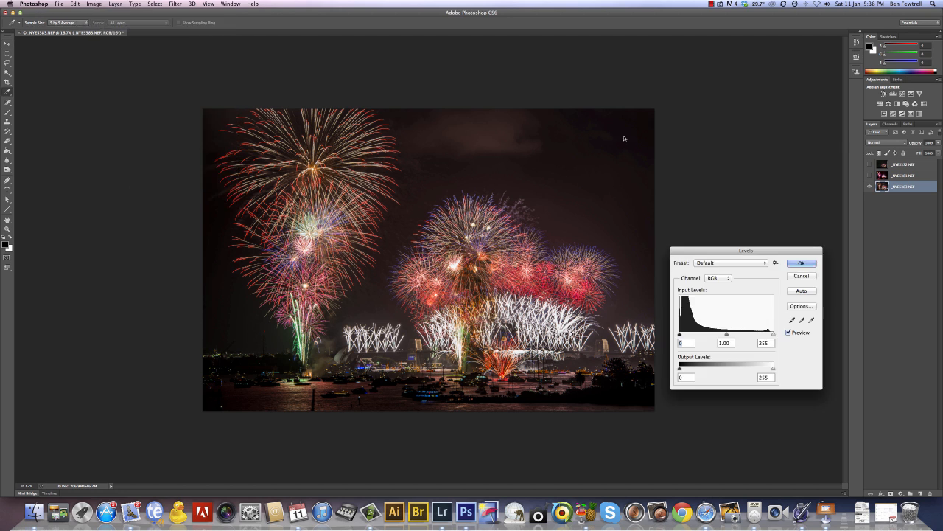
left_click_drag(680, 334, 686, 334)
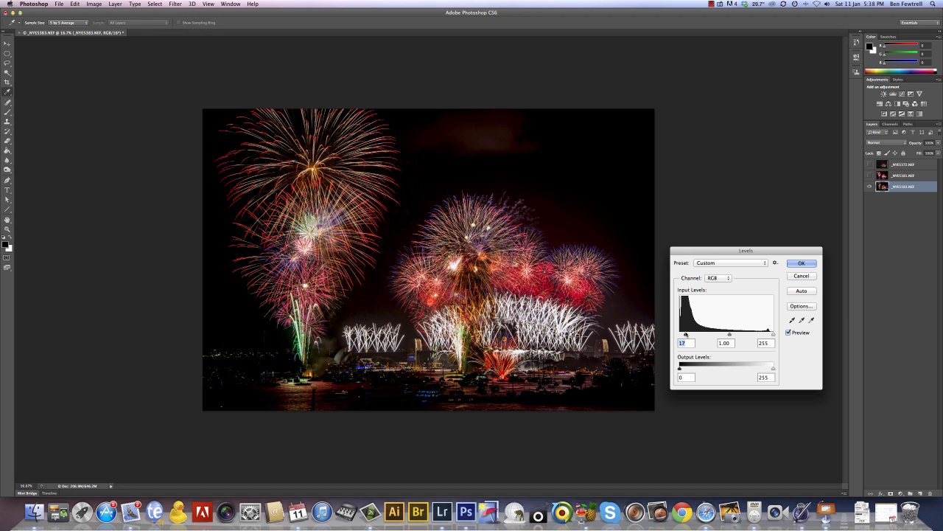
mouse_move(773, 333)
left_mouse_down()
mouse_move(755, 333)
mouse_move(765, 332)
left_mouse_up()
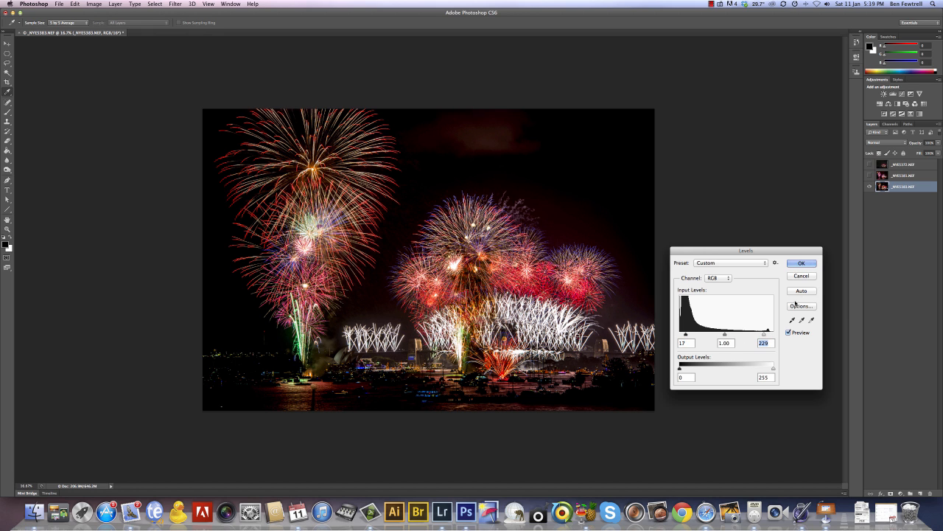
left_click(802, 263)
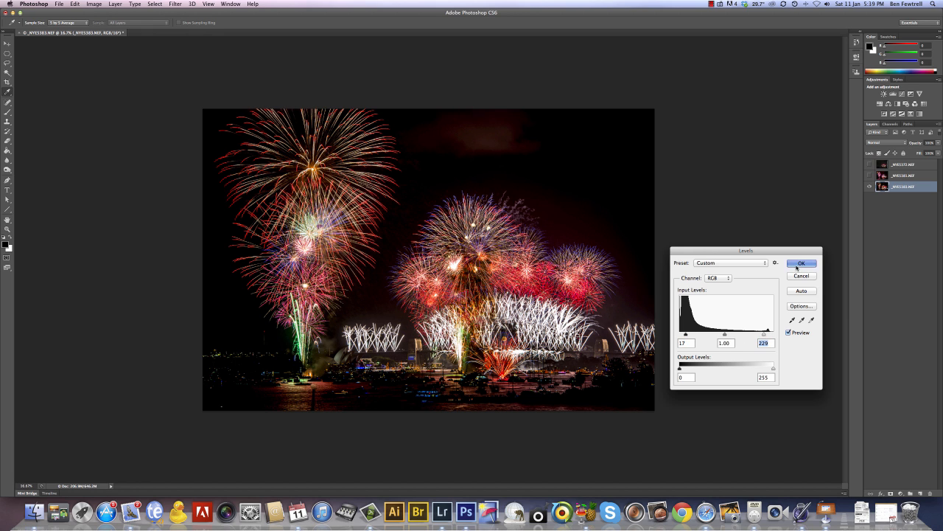
Show all layers, lower the top layer's opacity to 50% and shift the middle layer slightly left to align the skylines
left_click(869, 165)
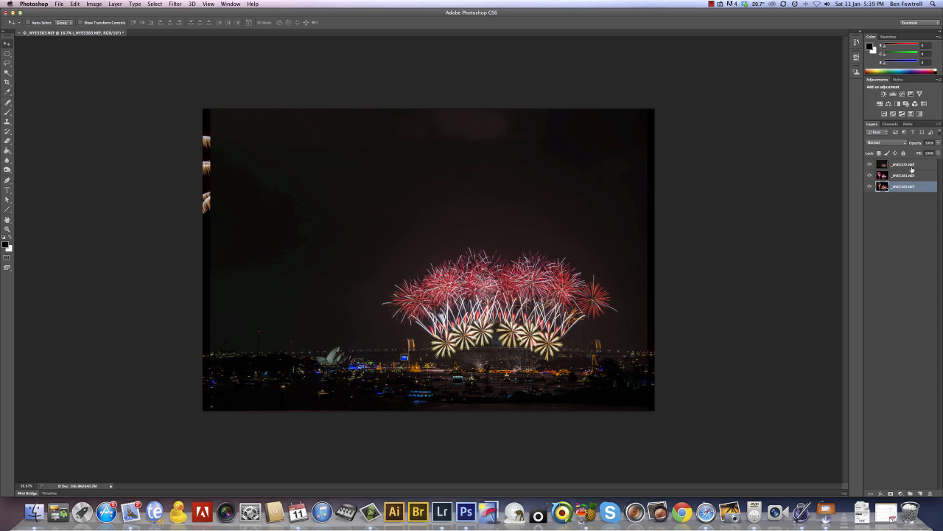
left_click(911, 166)
left_click(940, 142)
left_click_drag(940, 149, 922, 151)
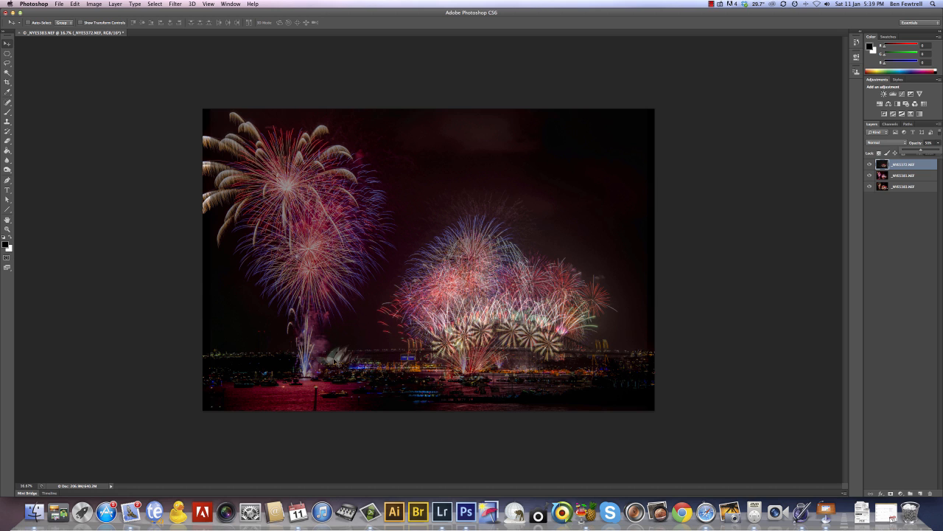
left_click(923, 176)
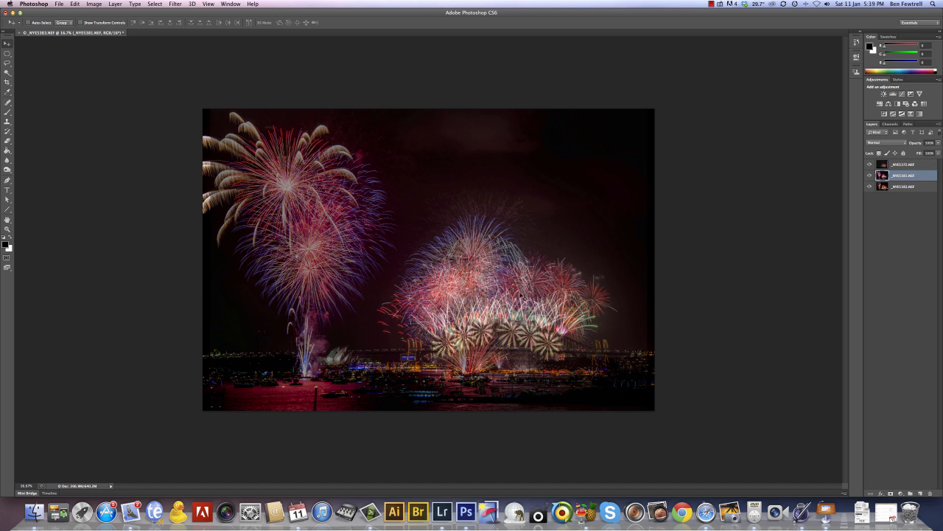
mouse_move(471, 345)
left_mouse_down()
mouse_move(449, 343)
mouse_move(463, 344)
left_mouse_up()
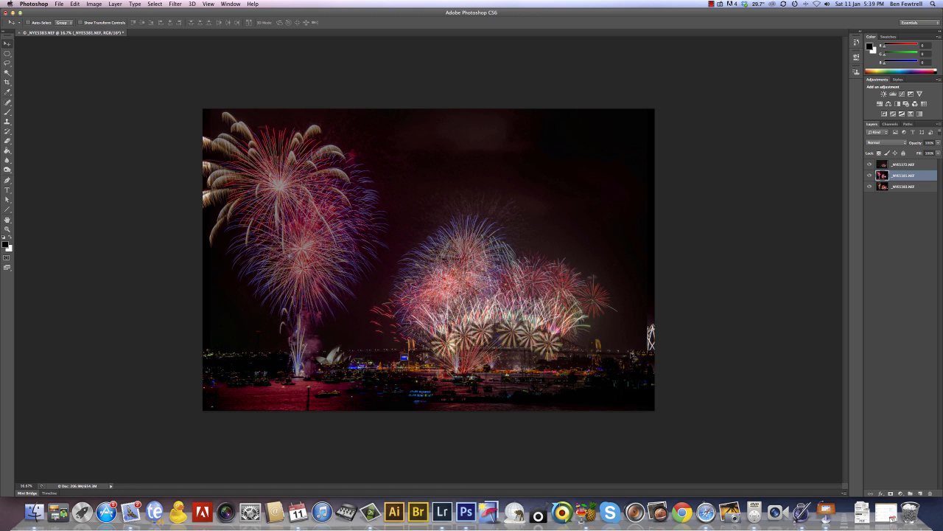
Add a white layer mask to the top layer and restore that layer's opacity to 100%, with the Brush tool active
left_click(884, 165)
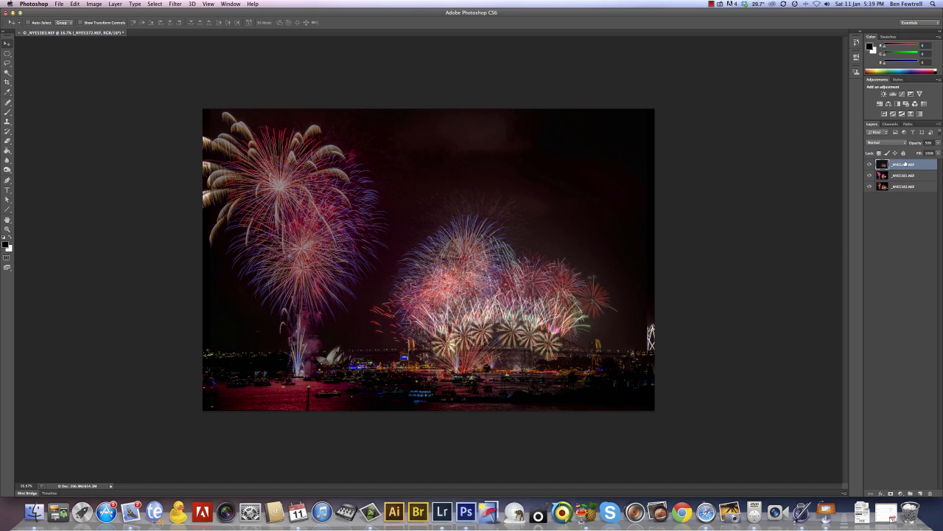
left_click(891, 493)
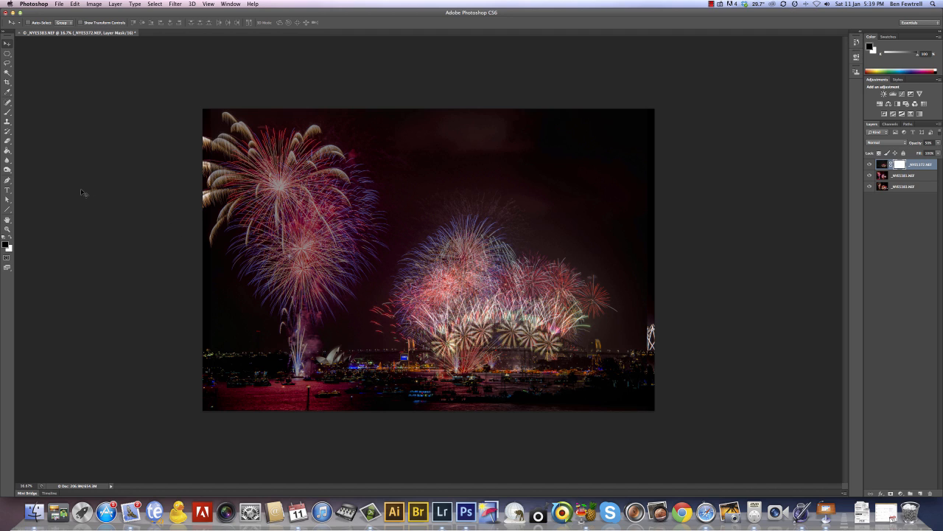
key("b")
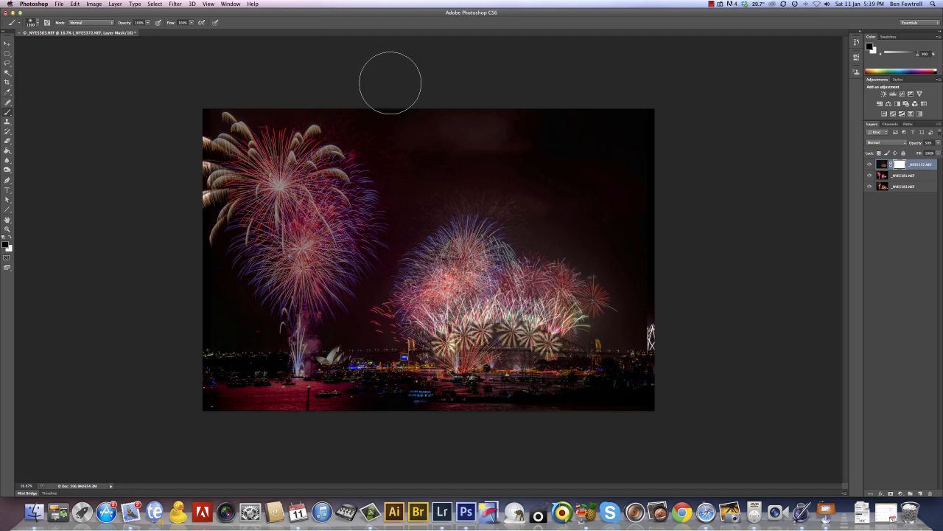
left_click(937, 143)
left_click_drag(921, 151, 936, 150)
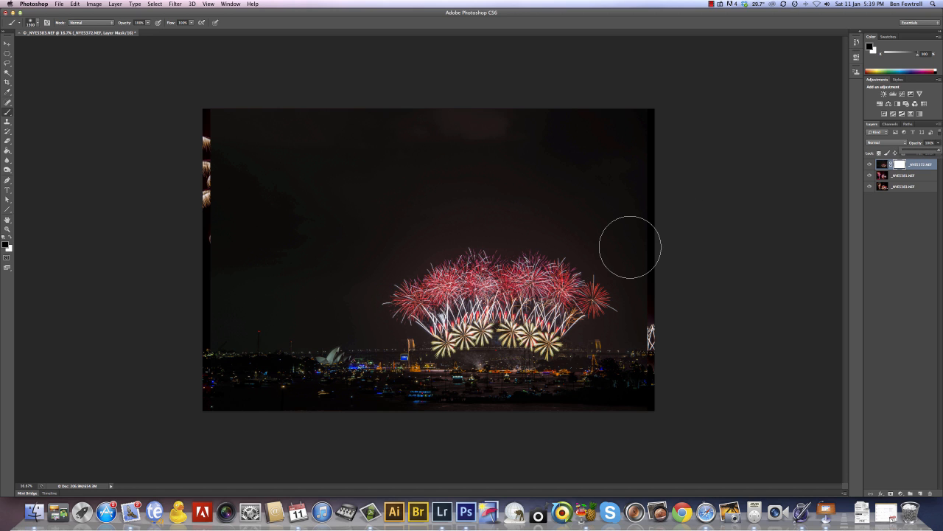
Paint black on the top layer's mask to reveal the tall left-hand firework, and reduce the brush opacity to 44%
mouse_move(276, 160)
left_mouse_down()
mouse_move(290, 212)
mouse_move(279, 160)
mouse_move(242, 151)
mouse_move(282, 147)
mouse_move(264, 138)
mouse_move(232, 210)
mouse_move(274, 223)
mouse_move(286, 357)
mouse_move(306, 379)
mouse_move(315, 157)
mouse_move(299, 124)
mouse_move(352, 208)
left_mouse_up()
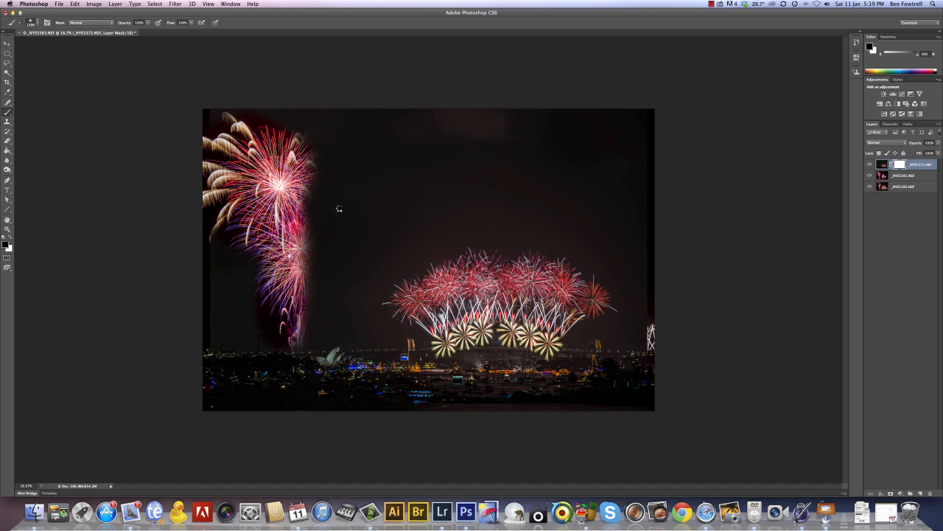
mouse_move(332, 290)
left_mouse_down()
mouse_move(317, 148)
mouse_move(350, 236)
mouse_move(325, 325)
mouse_move(310, 313)
mouse_move(345, 190)
mouse_move(302, 133)
mouse_move(341, 282)
mouse_move(269, 285)
left_mouse_up()
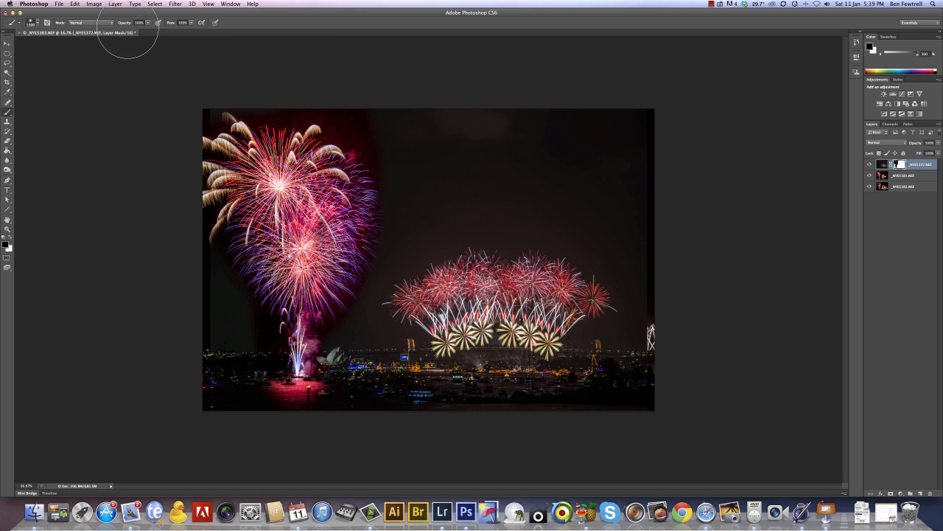
left_click_drag(128, 26, 117, 24)
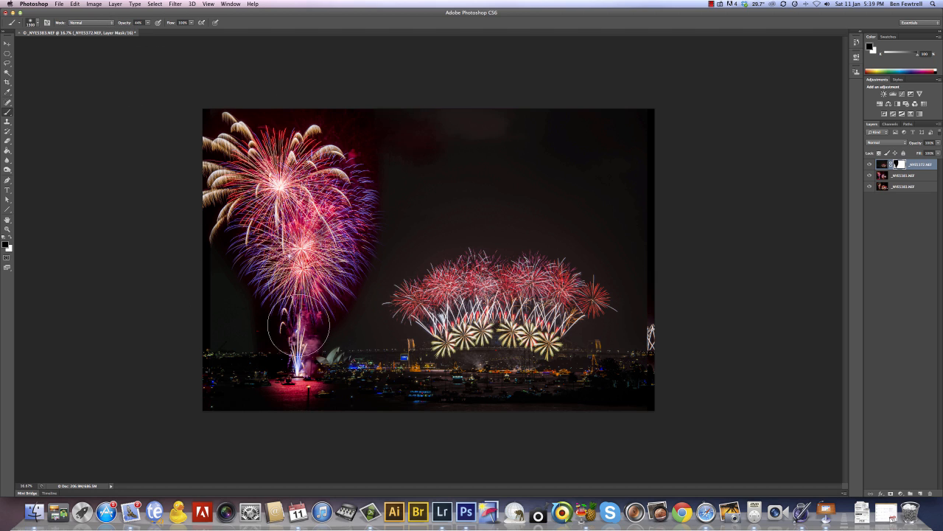
Blend the top layer's mask around the left-hand firework and its water reflection at 44% brush opacity, restoring stray streaks with a smaller white brush
mouse_move(241, 382)
left_mouse_down()
mouse_move(254, 390)
mouse_move(165, 157)
mouse_move(398, 147)
mouse_move(425, 271)
left_mouse_up()
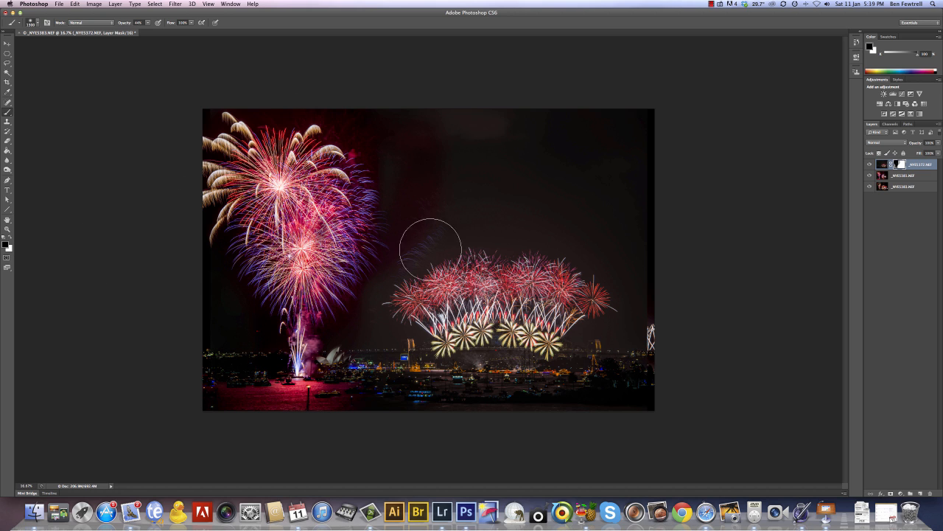
key("x")
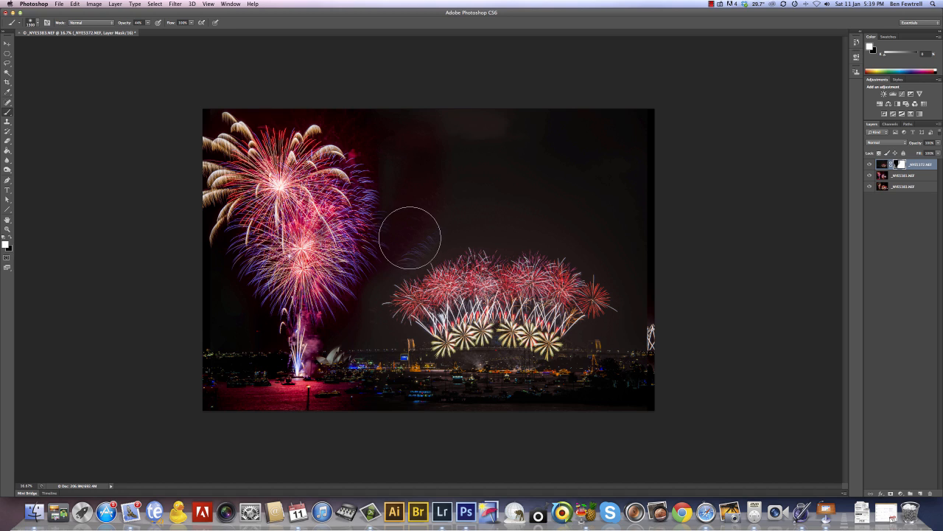
key("bracketleft")
key("bracketleft")
key("bracketleft")
key("bracketleft")
Merge the masked top layer into the layer below and toggle the merged layer's visibility to compare it with the bottom photo
key("super+e")
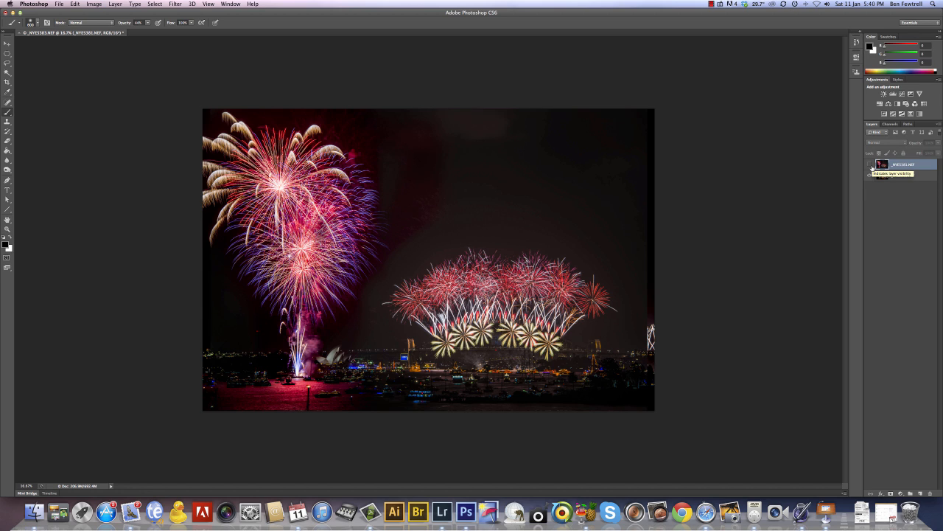
left_click(870, 166)
left_click(870, 165)
left_click(871, 165)
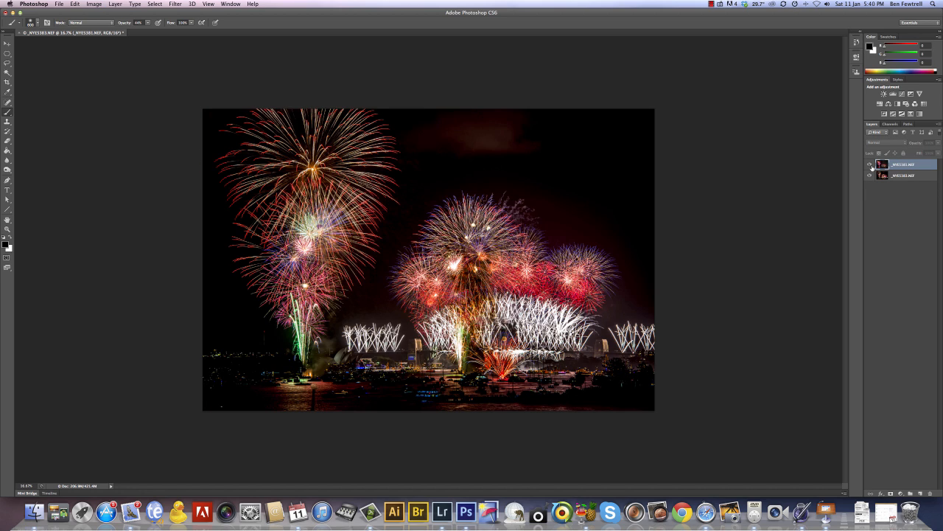
left_click(872, 167)
left_click(872, 166)
left_click(872, 166)
left_click(872, 167)
left_click(872, 166)
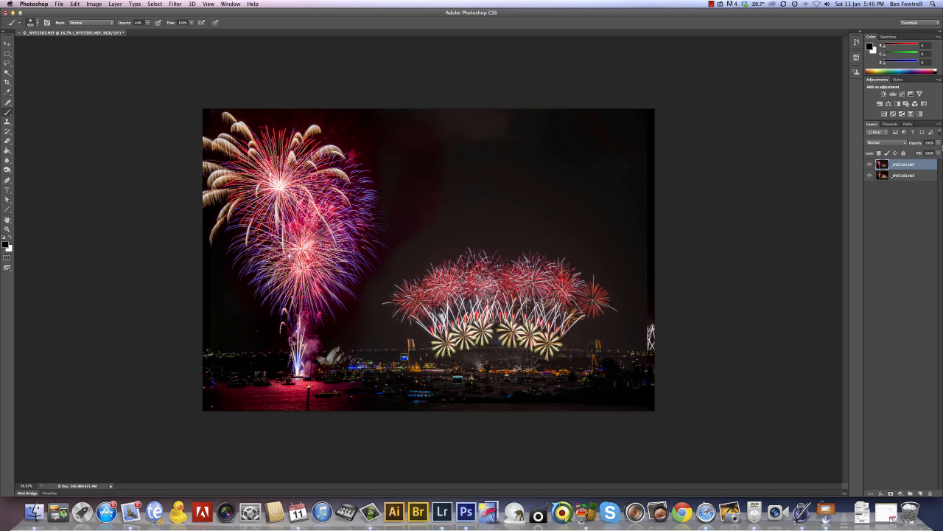
Lower the merged layer's opacity to about half, move it slightly right to align the skylines, and restore its opacity to 100%
left_click(939, 144)
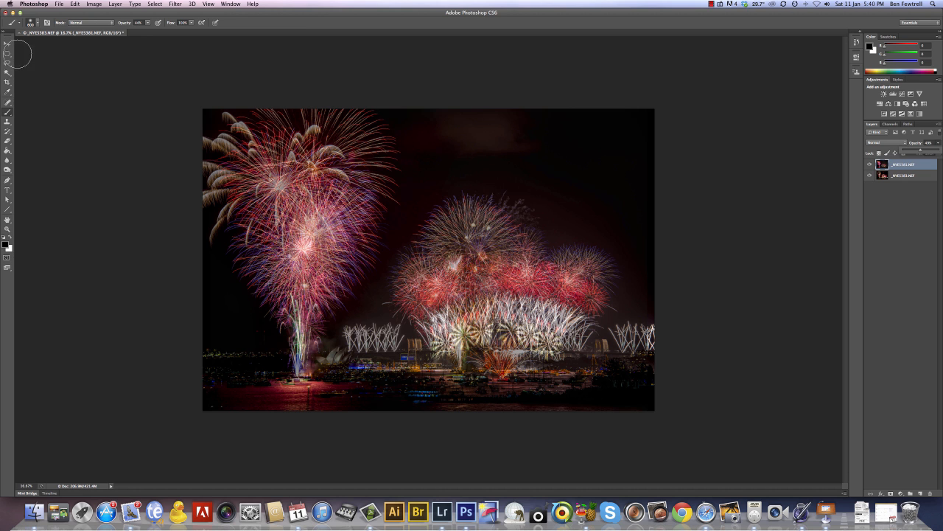
left_click(7, 43)
left_click_drag(468, 301, 477, 296)
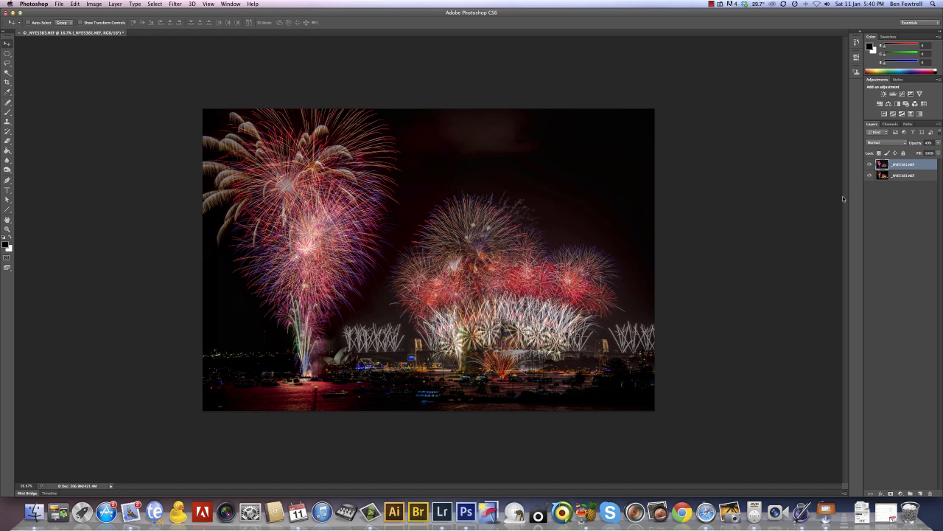
left_click(936, 145)
left_click_drag(925, 151, 936, 152)
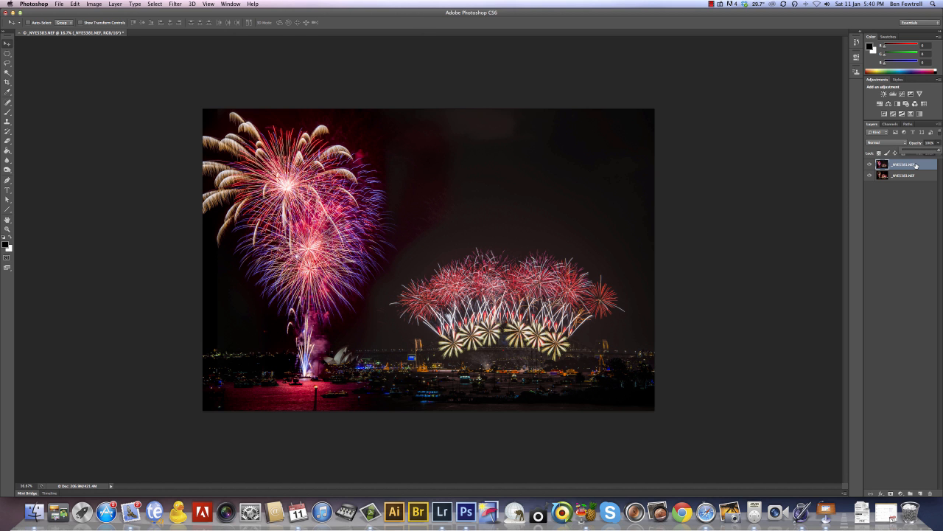
Toggle the top layer's visibility repeatedly to check its alignment and compare its fireworks with those in the bottom layer
left_click(870, 165)
left_click(869, 165)
left_click(869, 165)
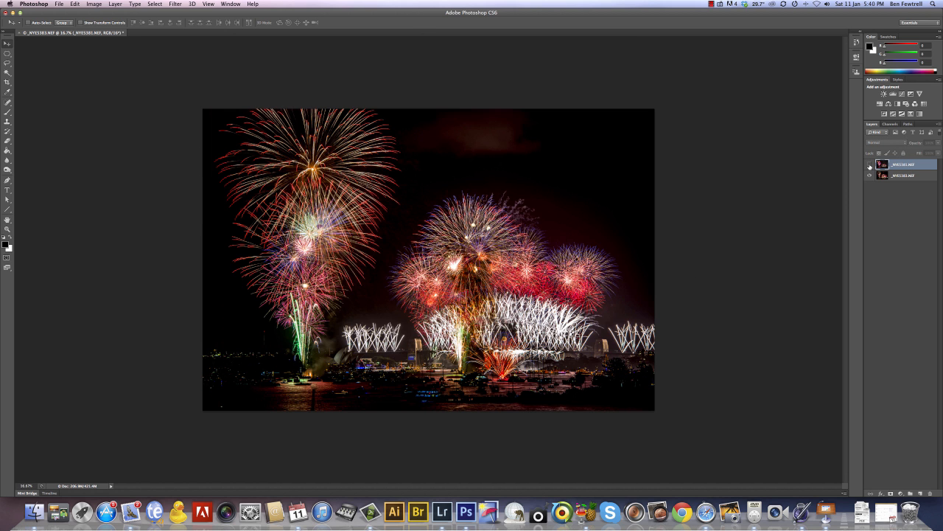
left_click(870, 165)
left_click(870, 165)
left_click(869, 165)
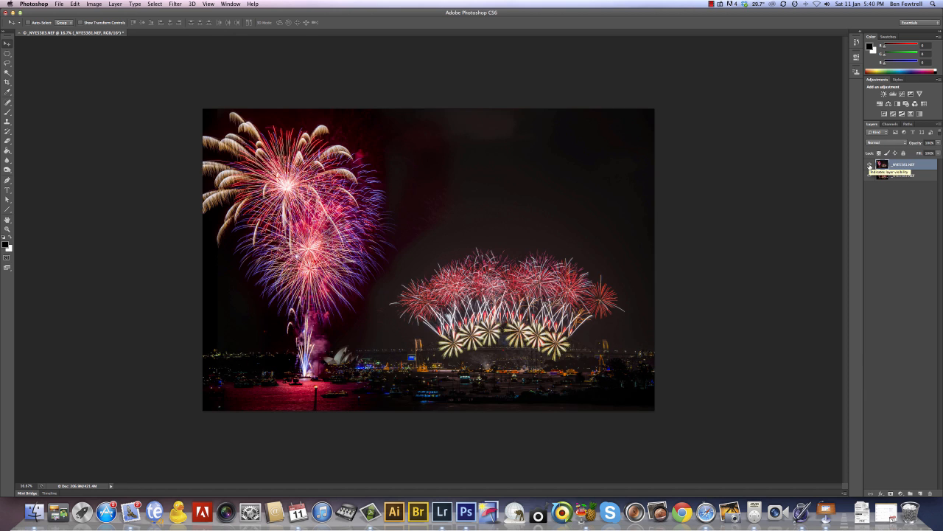
left_click(869, 165)
left_click(869, 165)
Add a white layer mask to the top layer and activate the Brush tool with black as the foreground colour
left_click(890, 493)
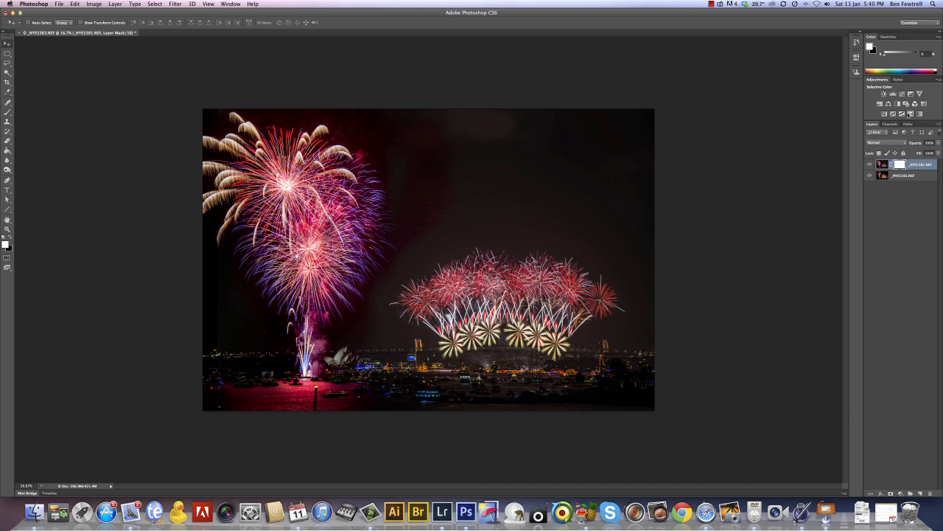
key("b")
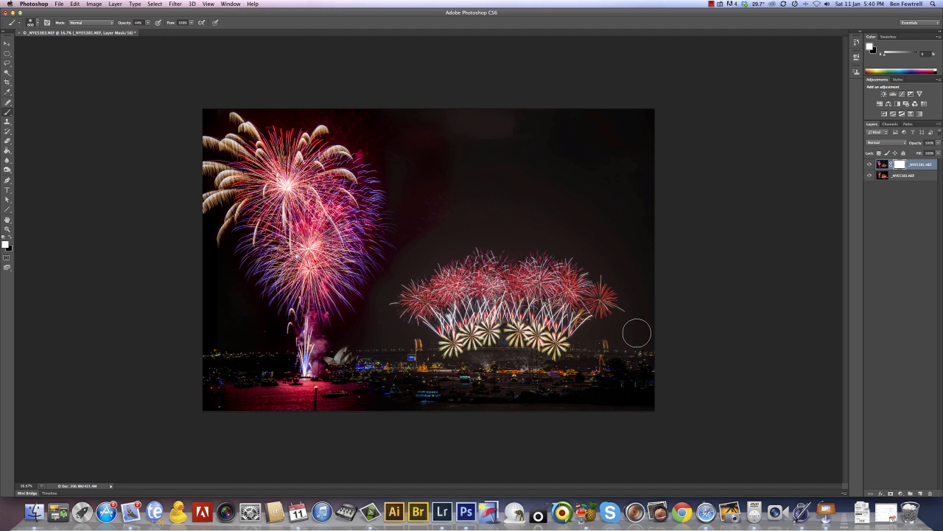
key("x")
Paint the mask at 100% brush opacity to reveal the low white fireworks on both sides of the bridge, and switch to white for corrections
mouse_move(434, 339)
left_mouse_down()
mouse_move(360, 336)
mouse_move(351, 347)
mouse_move(349, 335)
mouse_move(367, 325)
mouse_move(400, 341)
mouse_move(378, 317)
left_mouse_up()
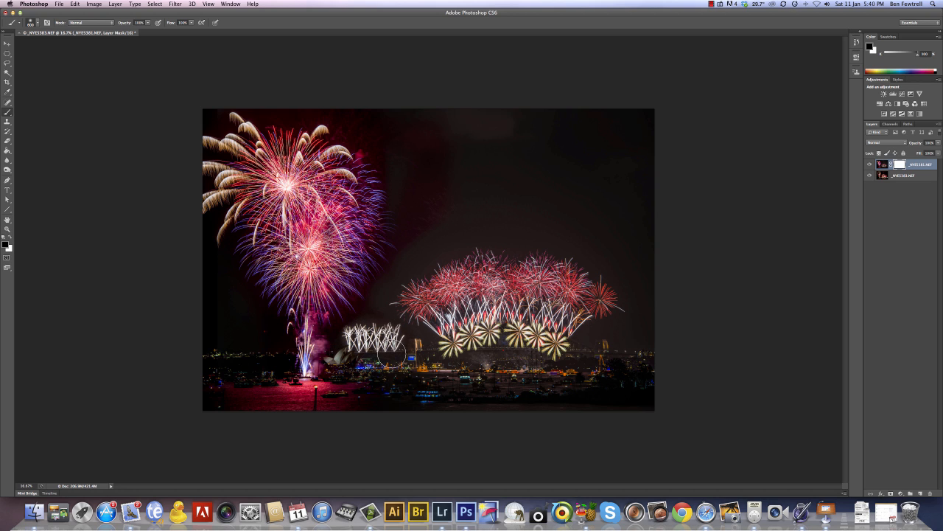
mouse_move(391, 353)
left_mouse_down()
mouse_move(398, 339)
mouse_move(405, 347)
mouse_move(350, 340)
left_mouse_up()
mouse_move(635, 339)
left_mouse_down()
mouse_move(622, 343)
mouse_move(639, 324)
mouse_move(626, 327)
mouse_move(663, 312)
mouse_move(623, 340)
mouse_move(654, 352)
mouse_move(619, 343)
left_mouse_up()
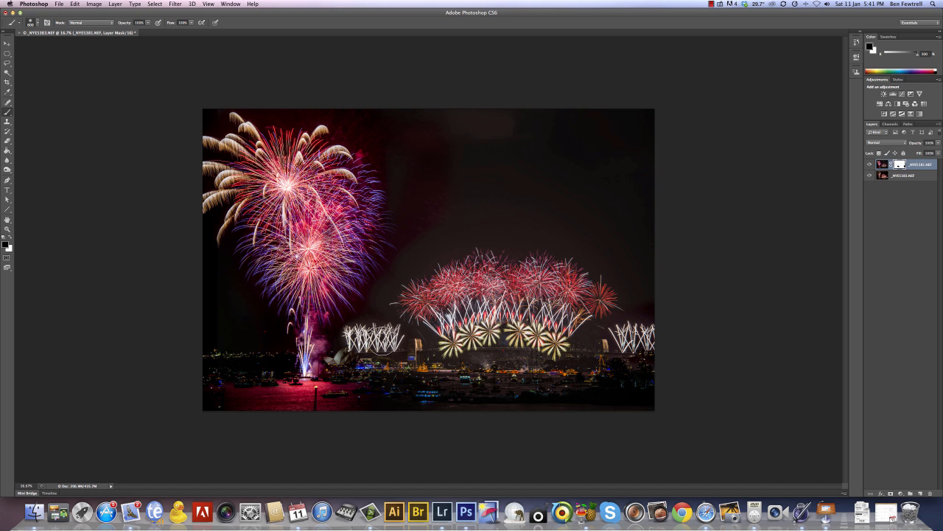
mouse_move(369, 353)
left_mouse_down()
mouse_move(342, 344)
mouse_move(372, 350)
mouse_move(404, 336)
mouse_move(425, 348)
left_mouse_up()
key("x")
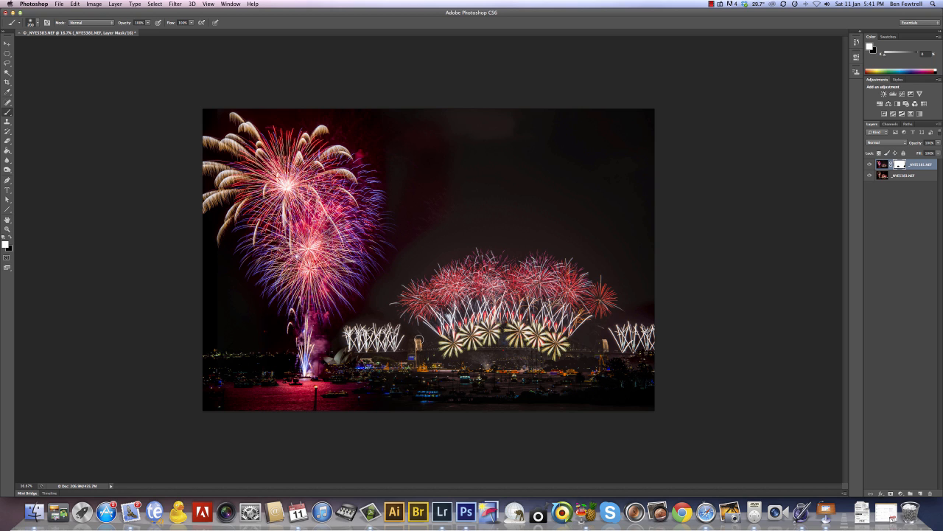